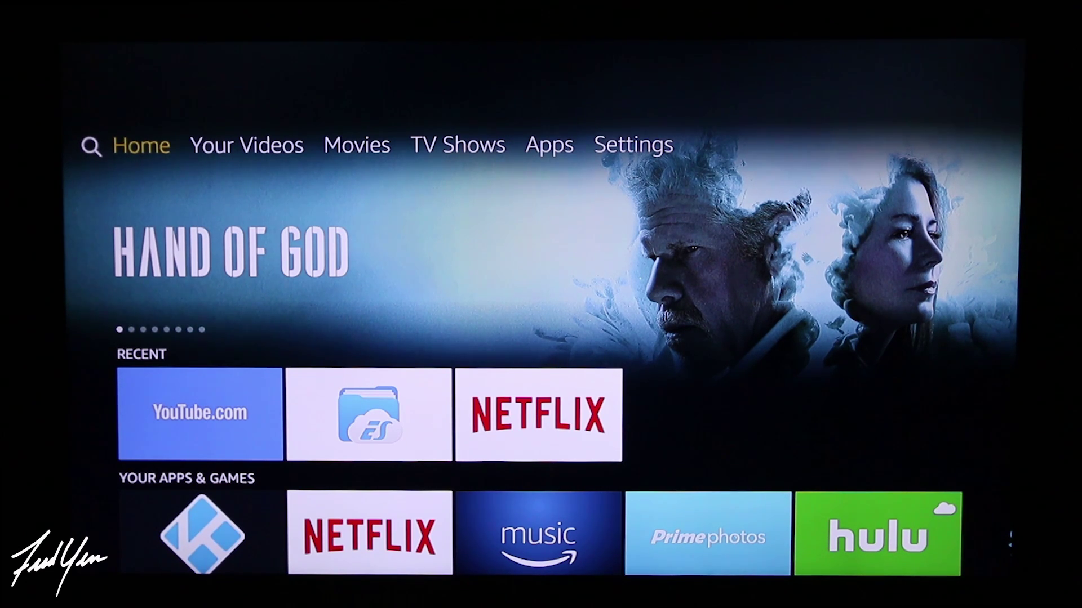
Go to Fire TV Settings and open the Device page listing About, Developer options, Sleep and Restart
key(Right)
key(Right)
key(Right)
key(Right)
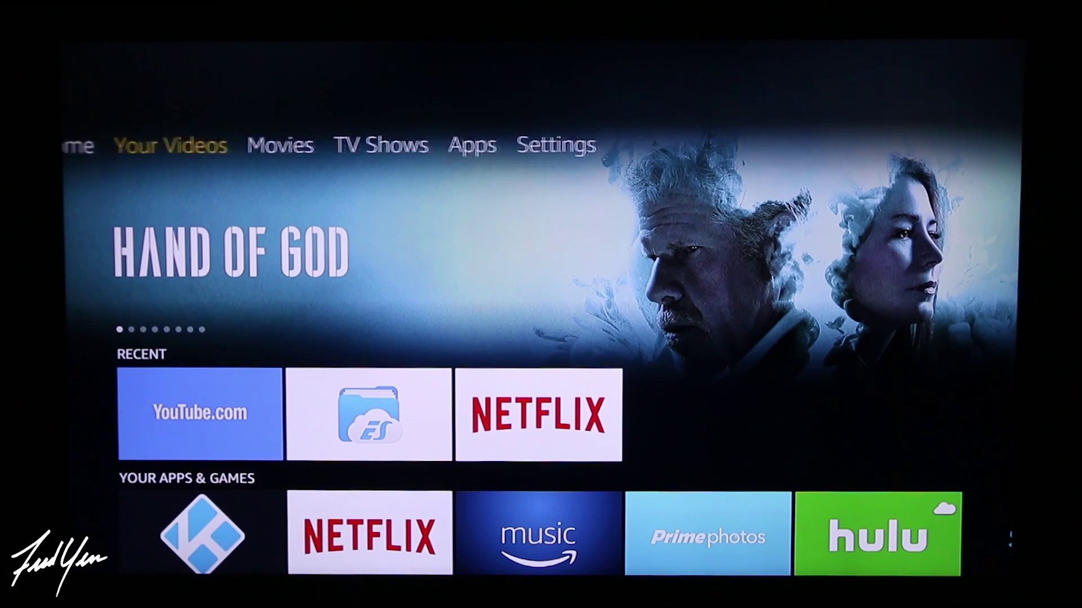
key(Right)
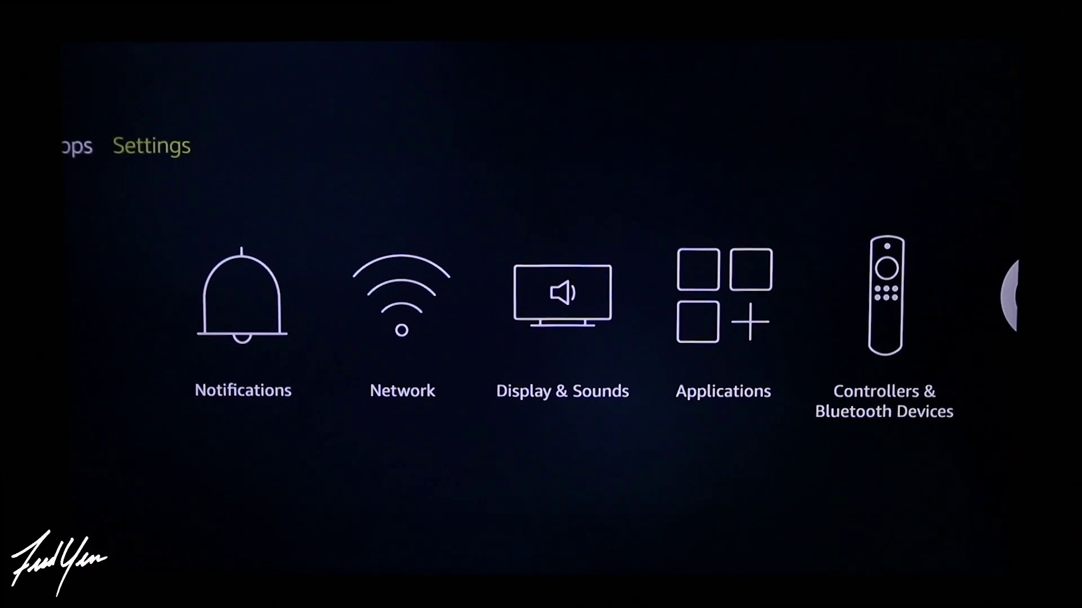
key(Down)
key(Right)
key(Right)
key(Right)
key(Right)
key(Right)
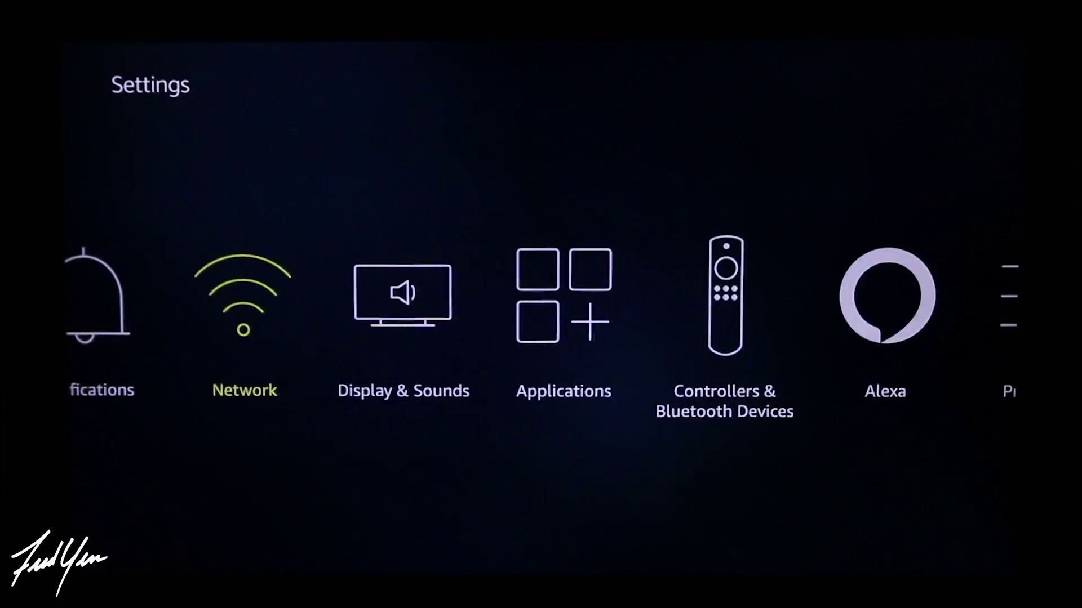
key(Right)
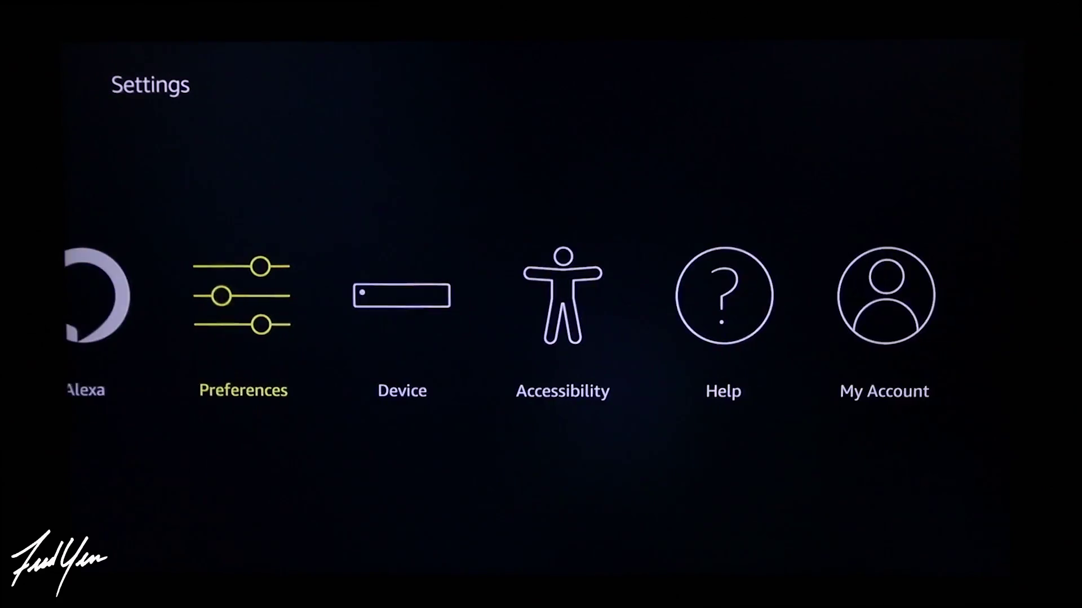
key(Right)
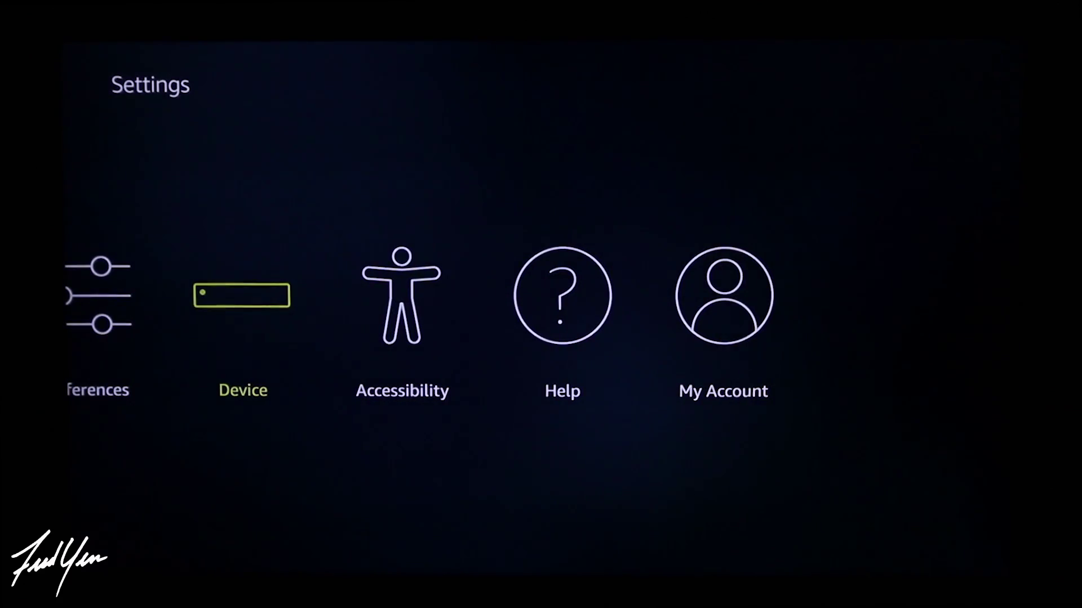
key(Return)
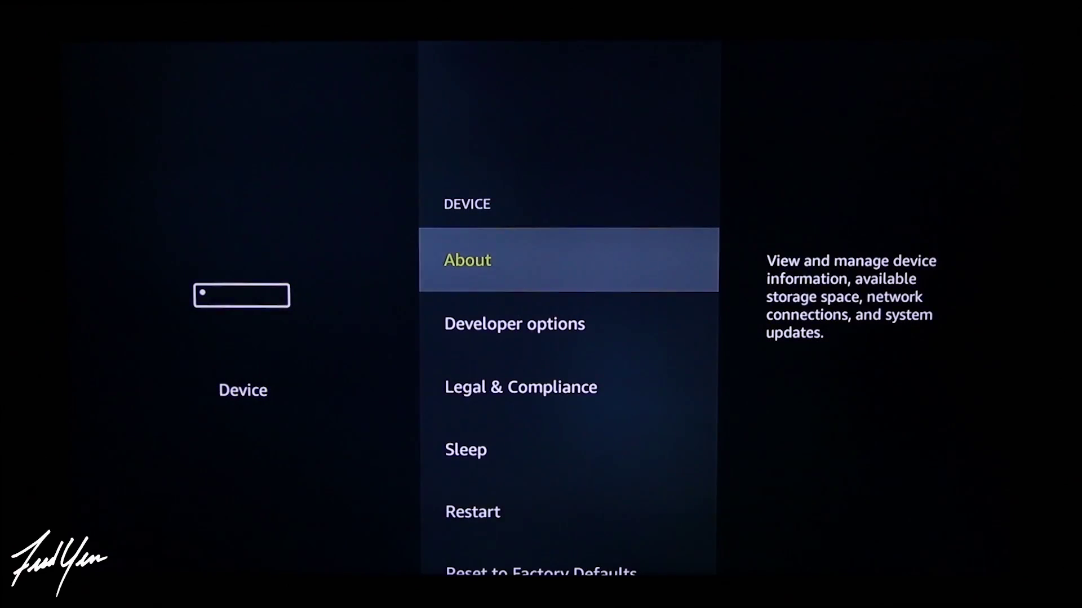
Scroll down the Device settings list
key(Down)
key(Down)
key(Down)
key(Down)
key(Down)
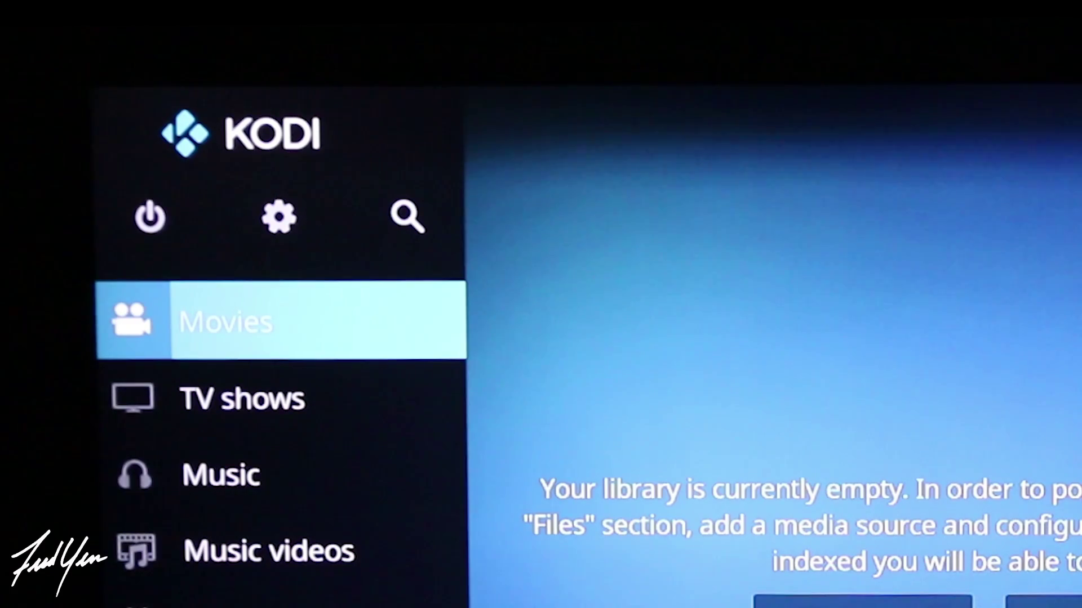
Open Kodi's File manager from System and start adding a new file source
key(Up)
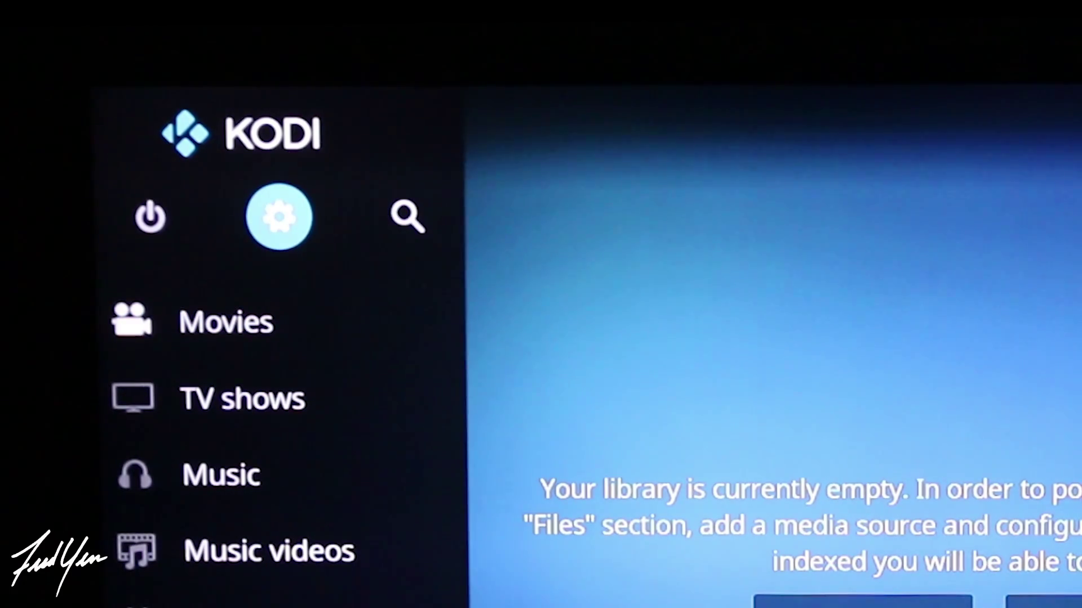
key(Return)
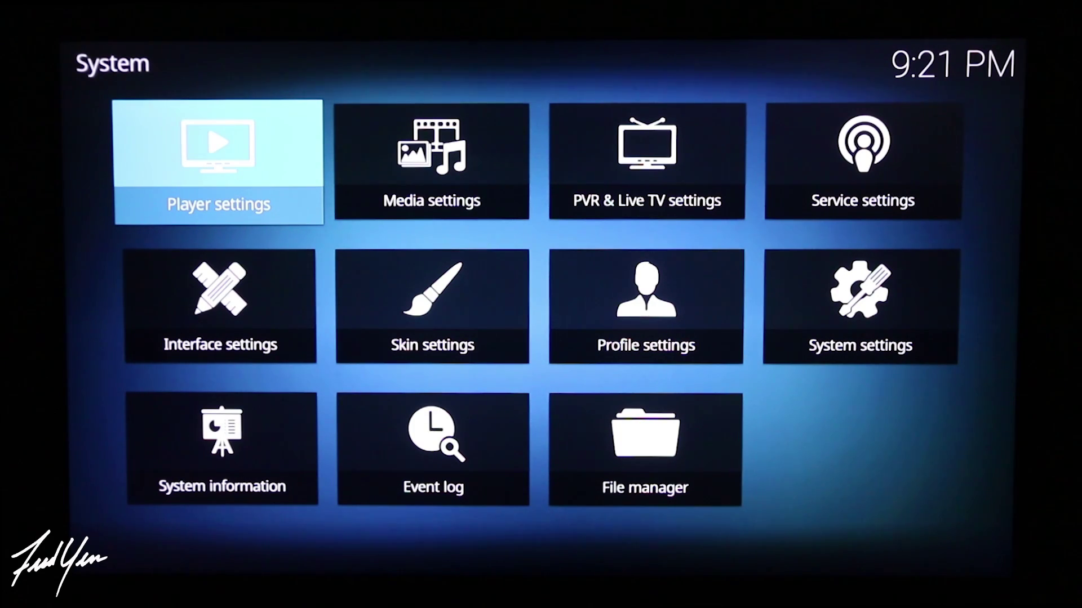
key(Down)
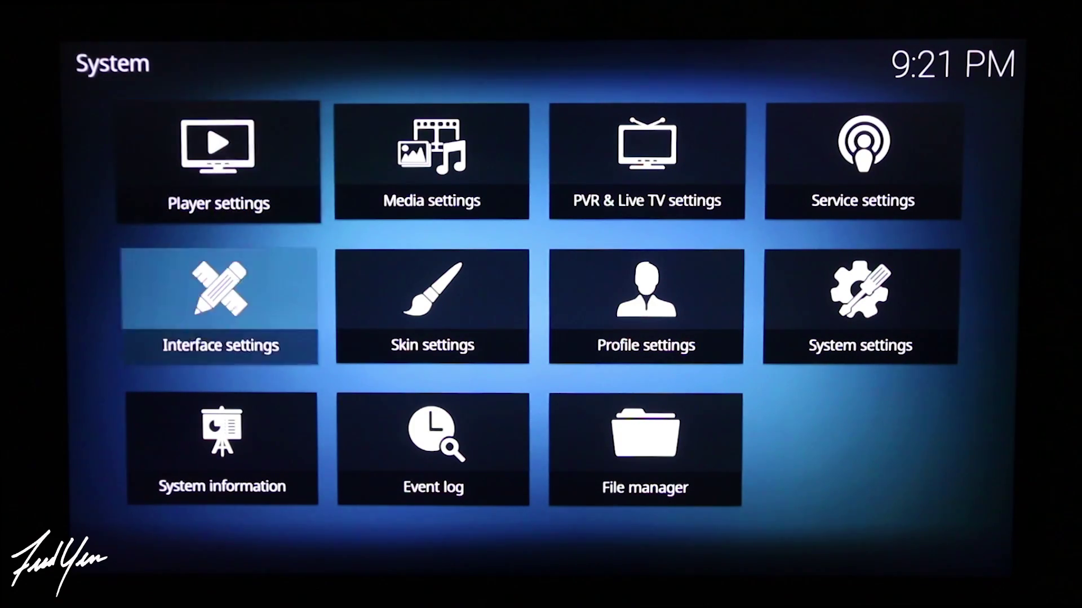
key(Down)
key(Right)
key(Right)
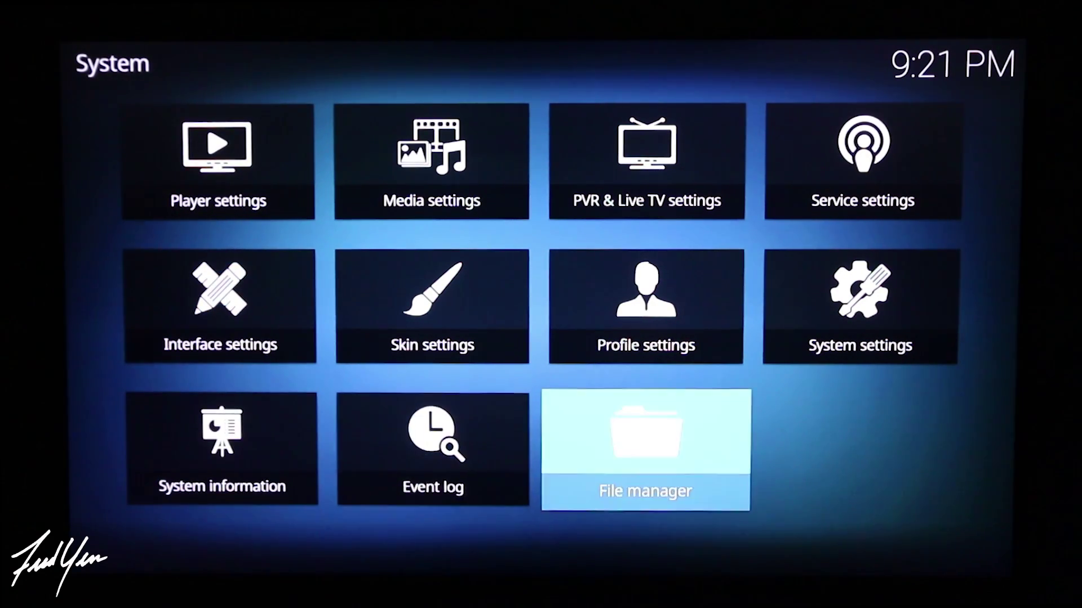
key(Return)
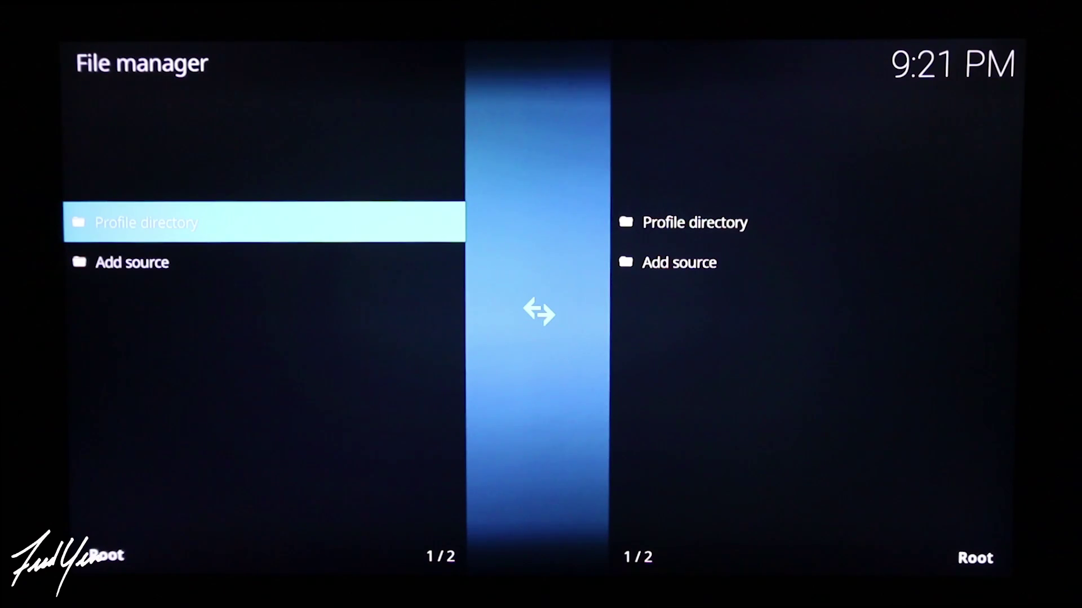
key(Down)
key(Return)
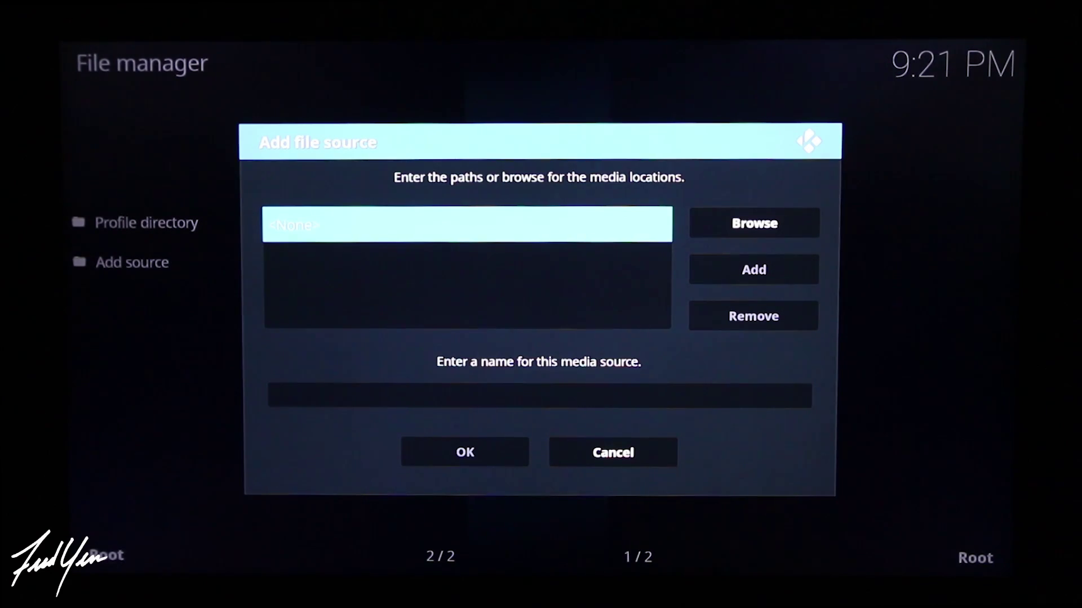
key(Return)
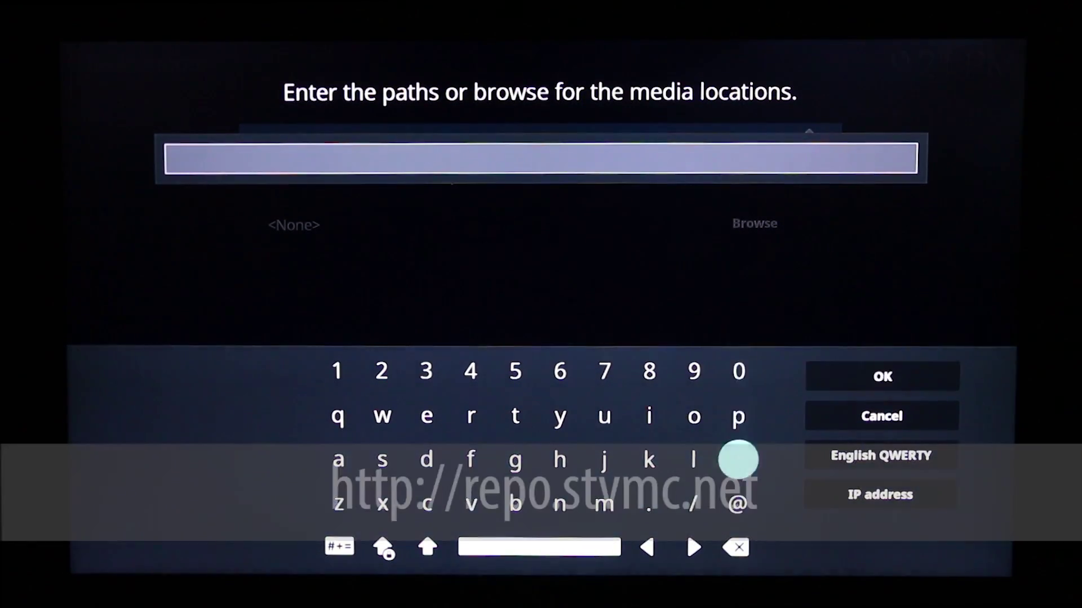
text(http://re)
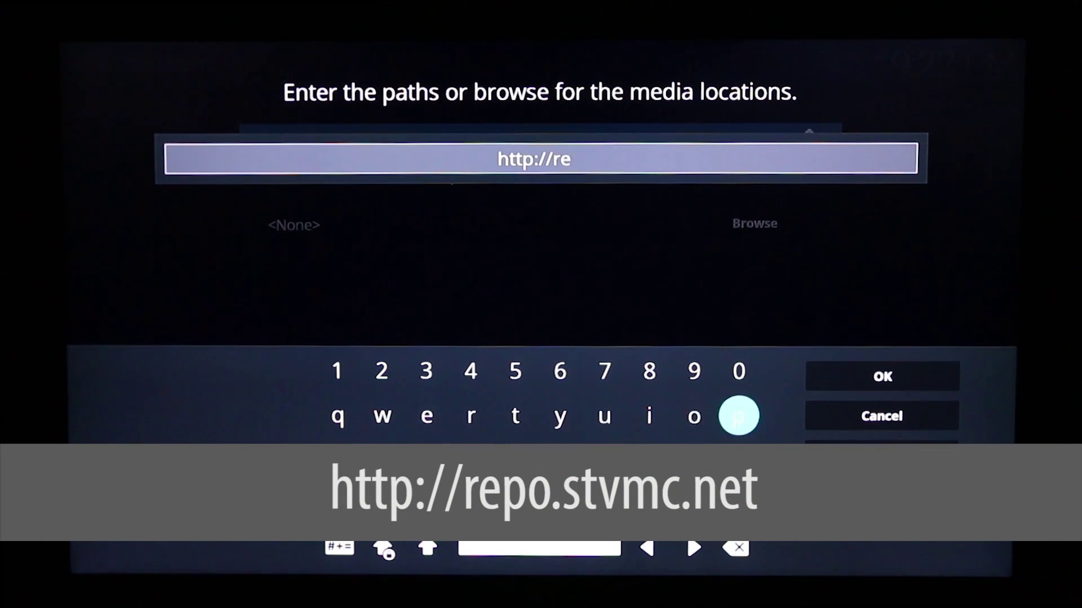
text(po.stvm)
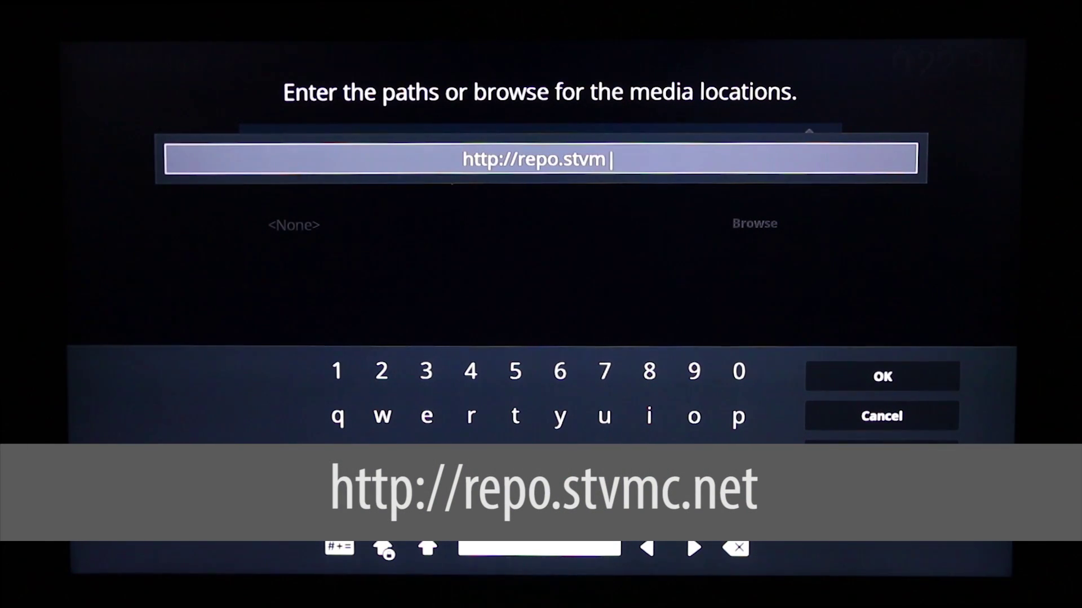
text(c.net)
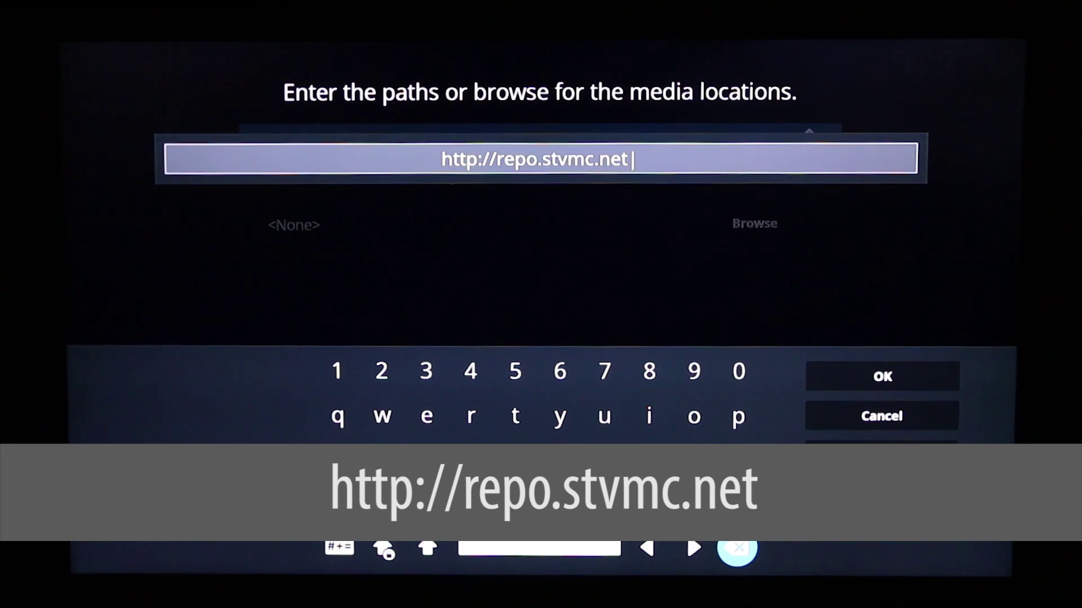
key(Up)
key(Up)
key(Up)
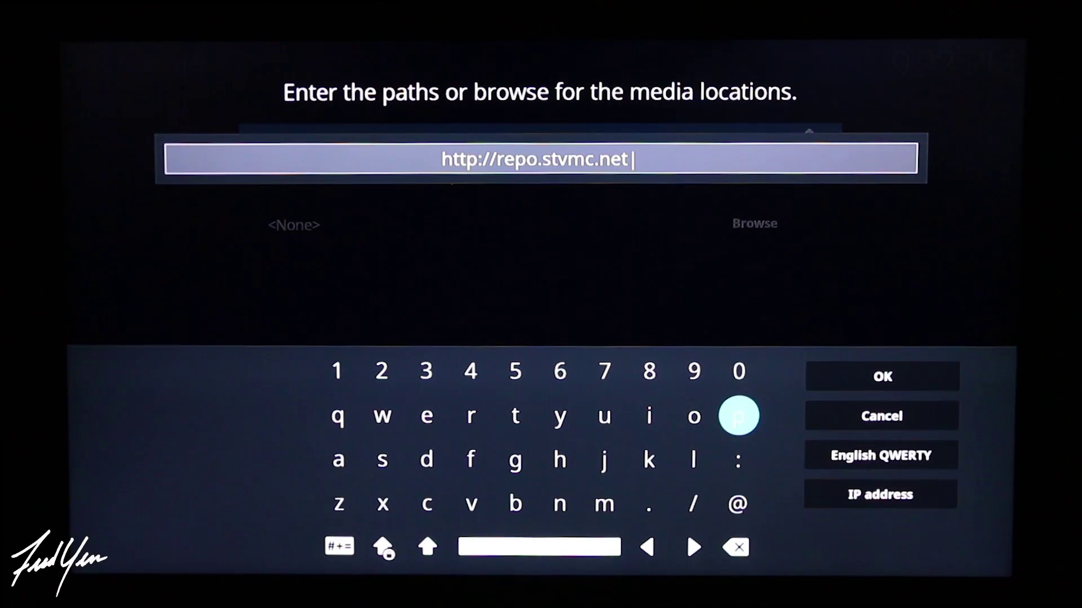
key(Right)
key(Up)
key(Up)
key(Return)
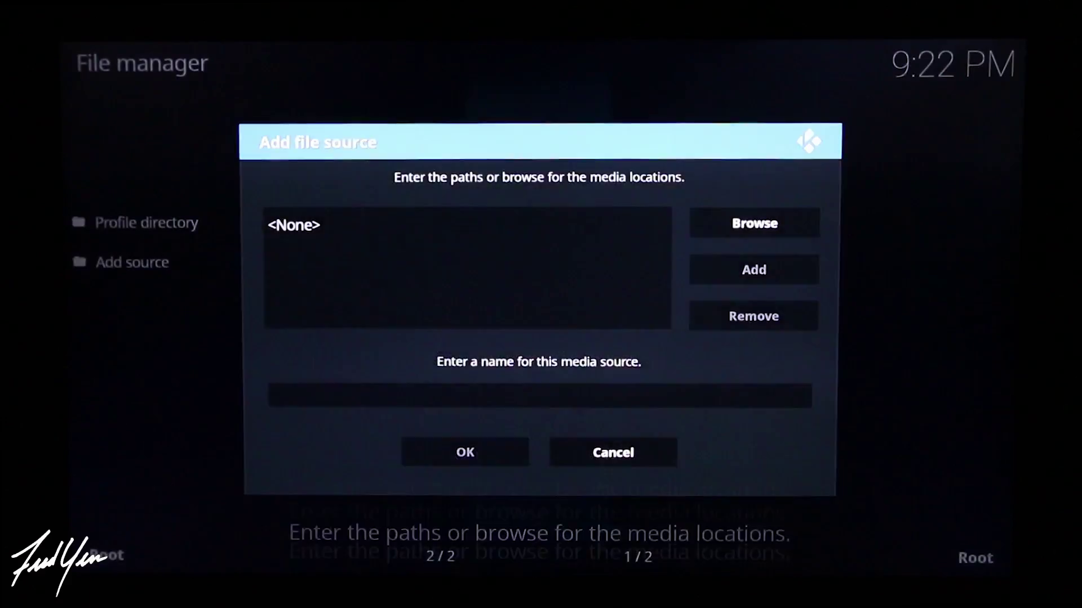
key(Down)
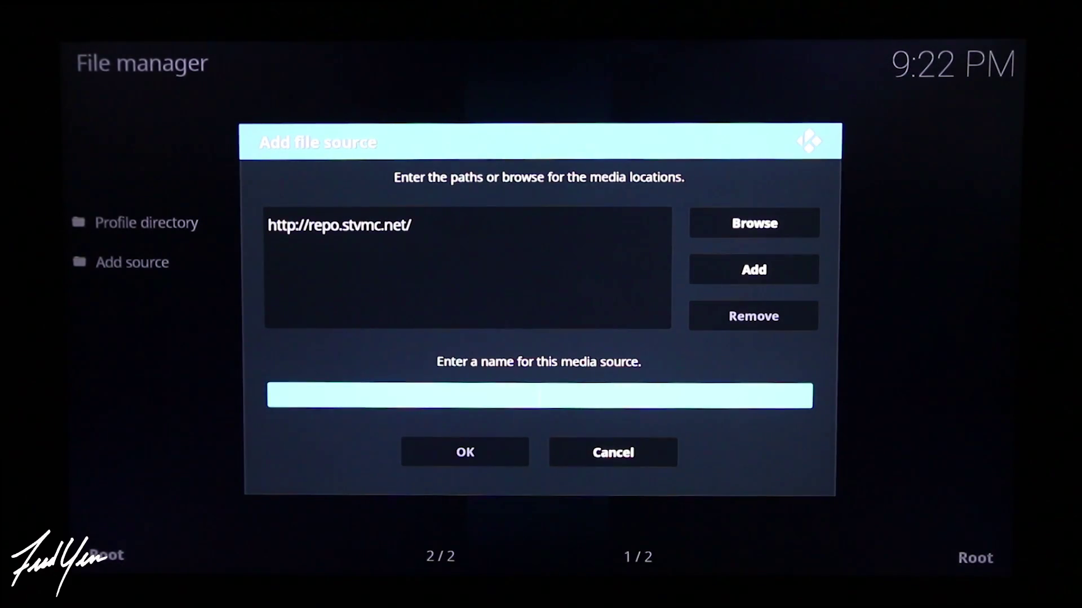
key(Return)
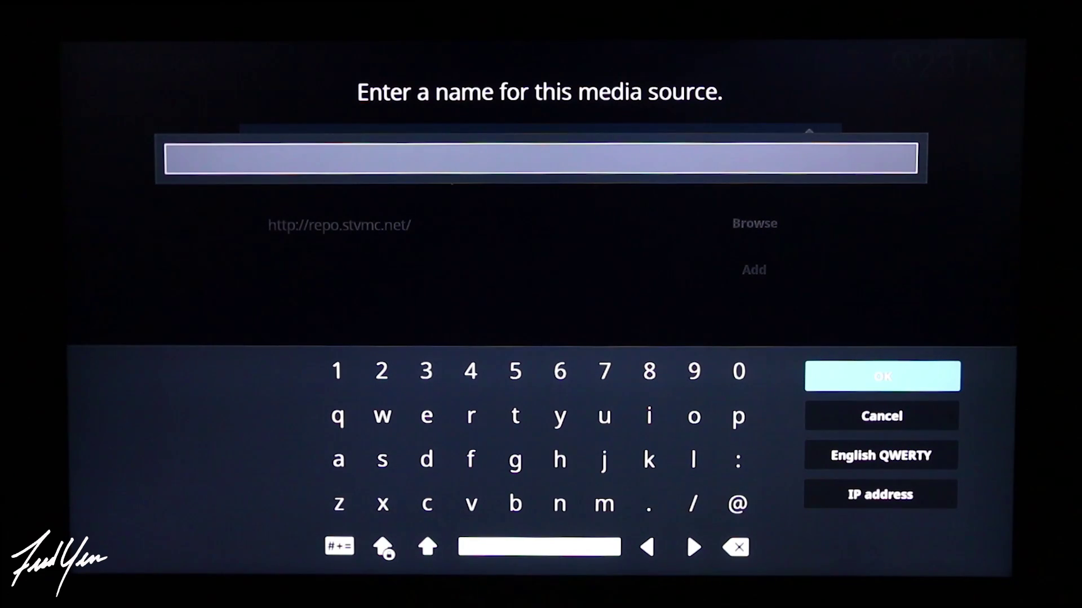
text(spinz)
key(Up)
key(Right)
key(Right)
key(Right)
key(Right)
key(Right)
key(Right)
key(Right)
key(Right)
key(Right)
key(Right)
key(Up)
key(Up)
key(Return)
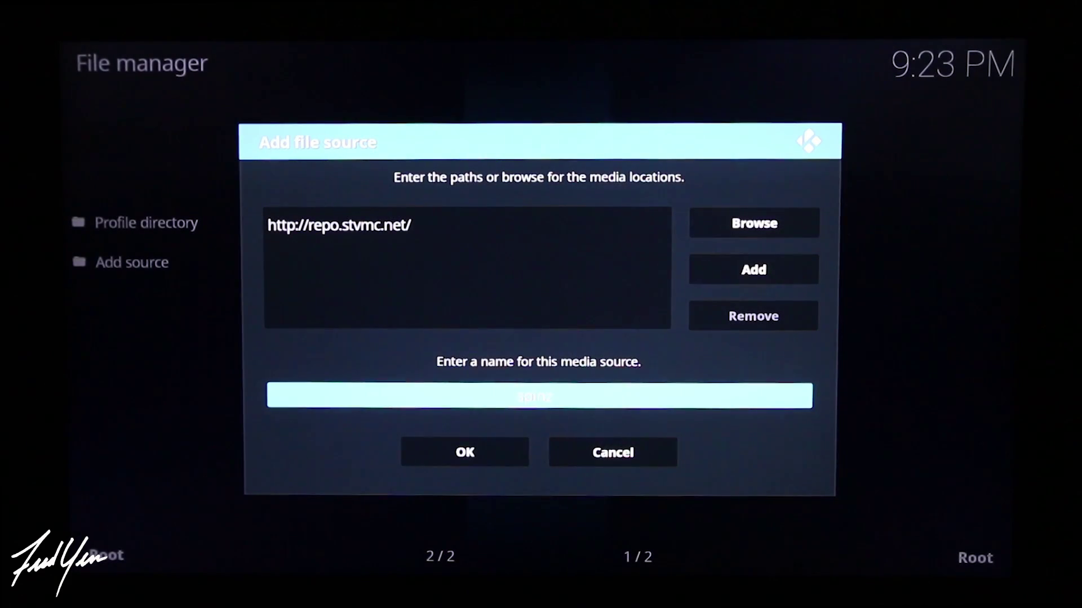
key(Down)
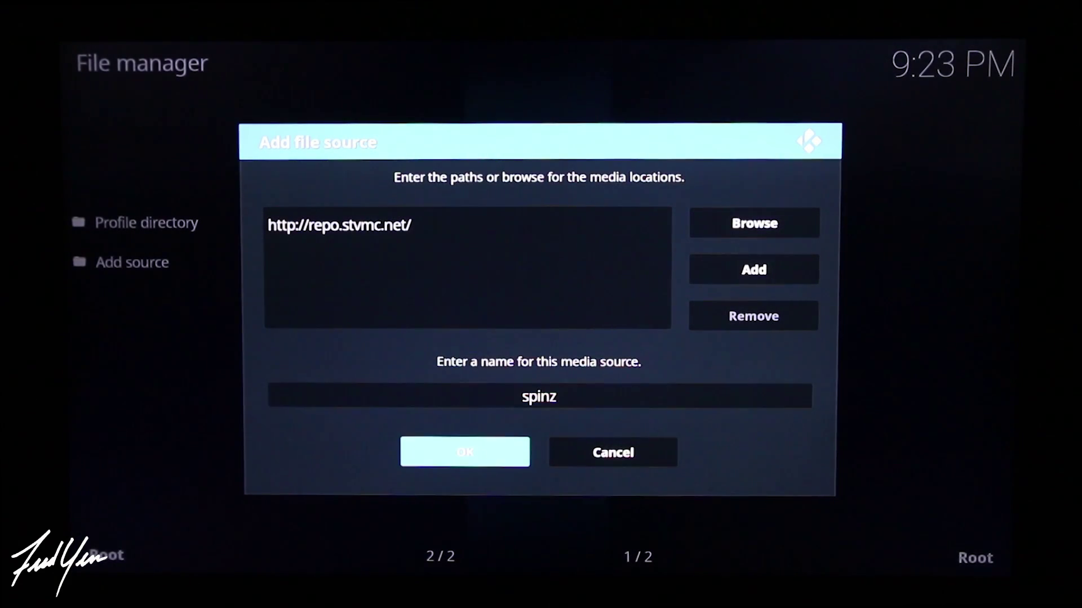
key(Return)
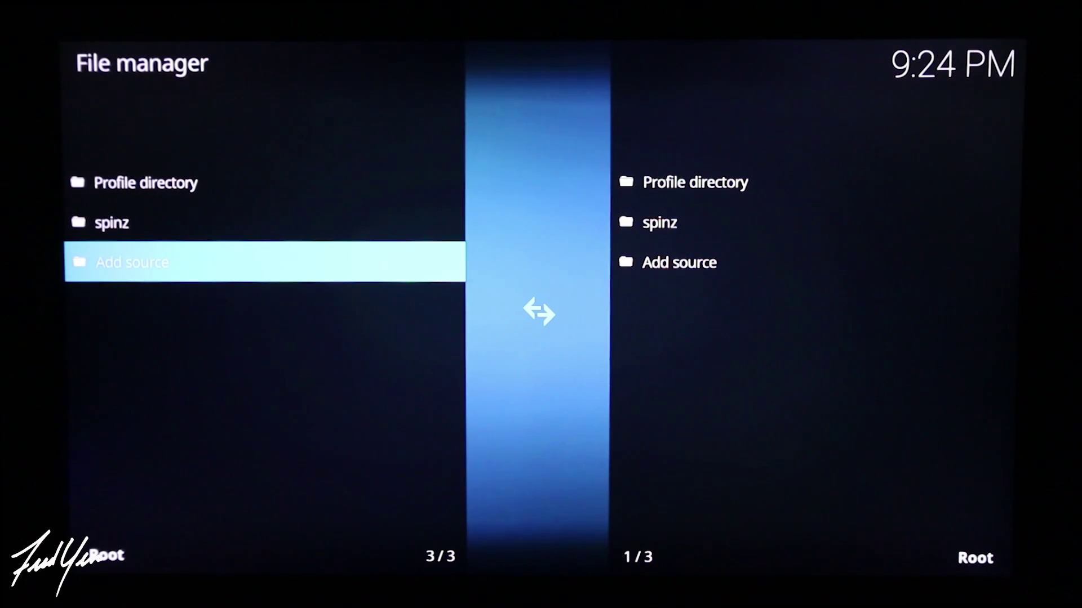
key(Escape)
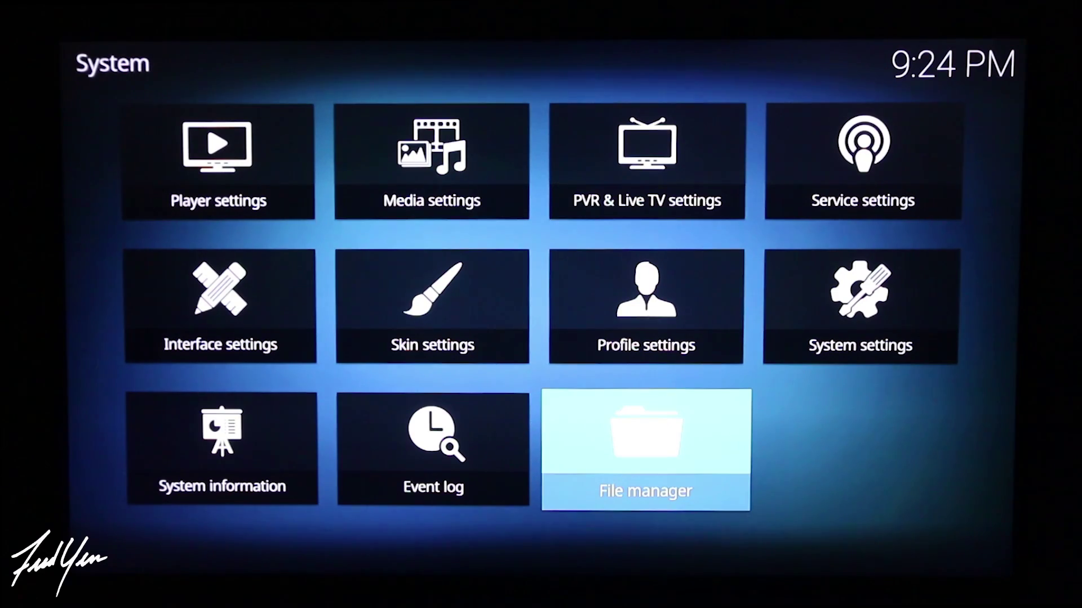
key(Escape)
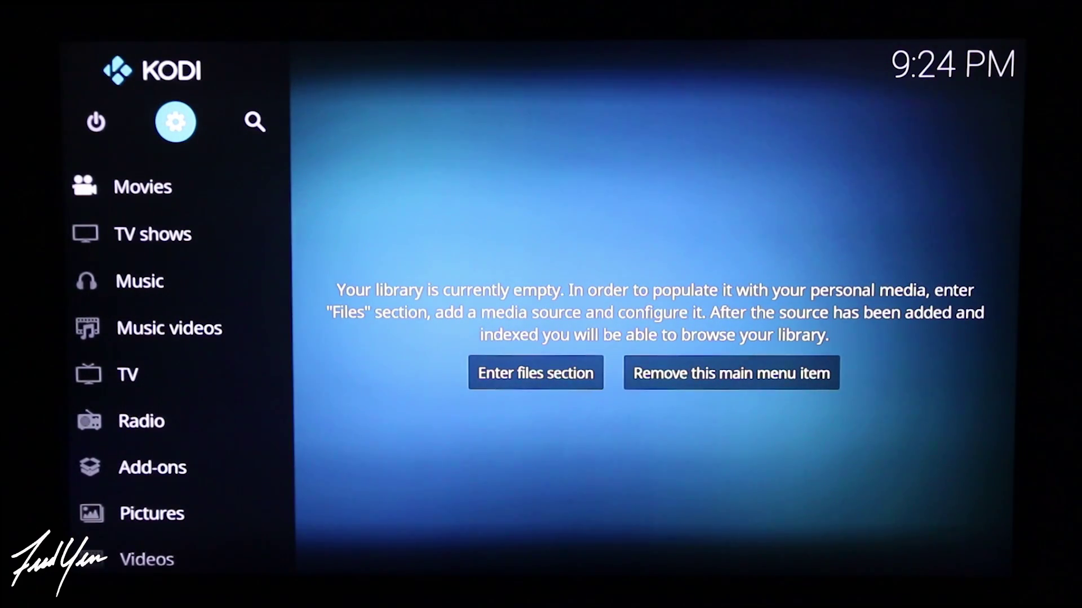
Go to Add-ons on the Kodi home menu and open the Add-on browser
key(Down)
key(Down)
key(Down)
key(Down)
key(Down)
key(Down)
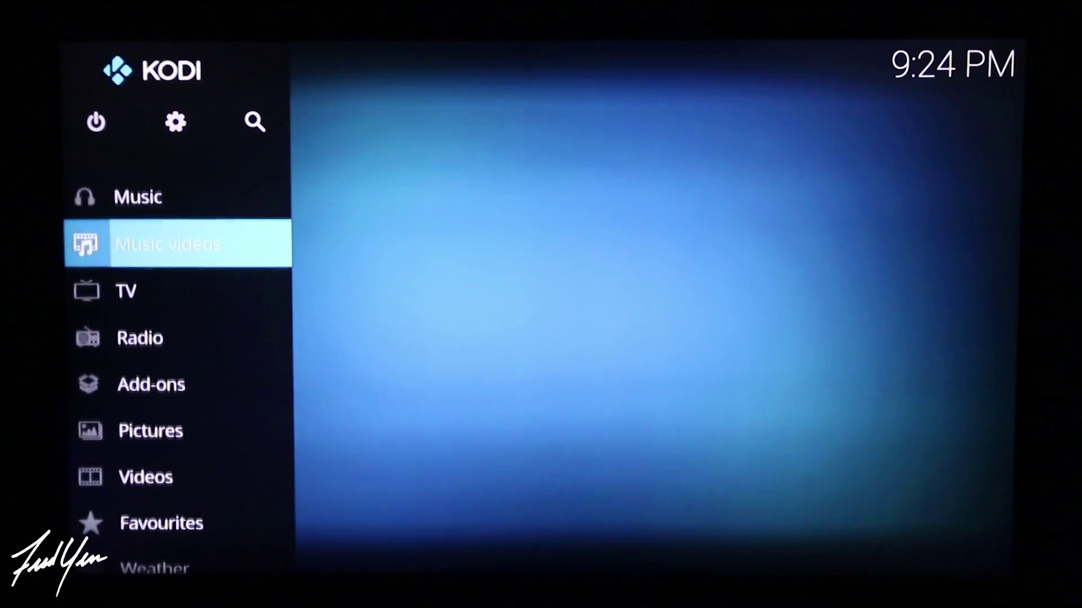
key(Down)
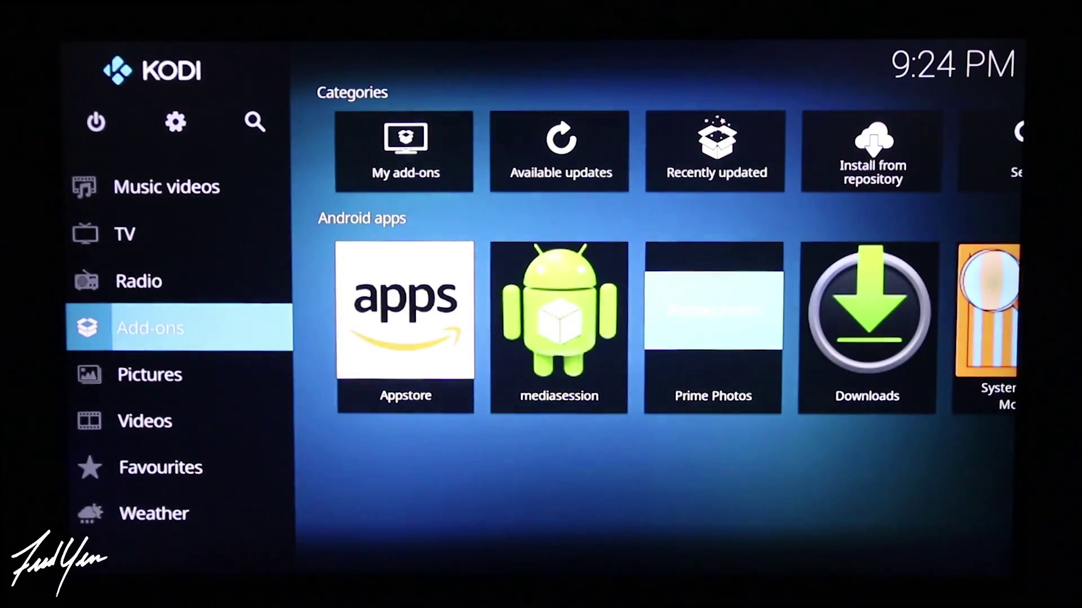
key(Return)
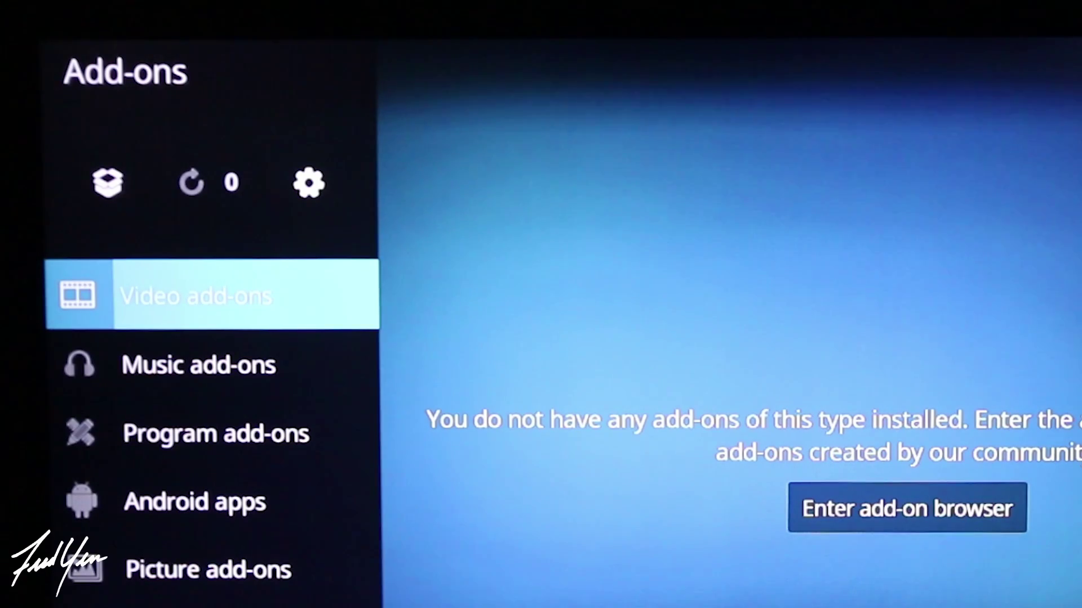
key(Up)
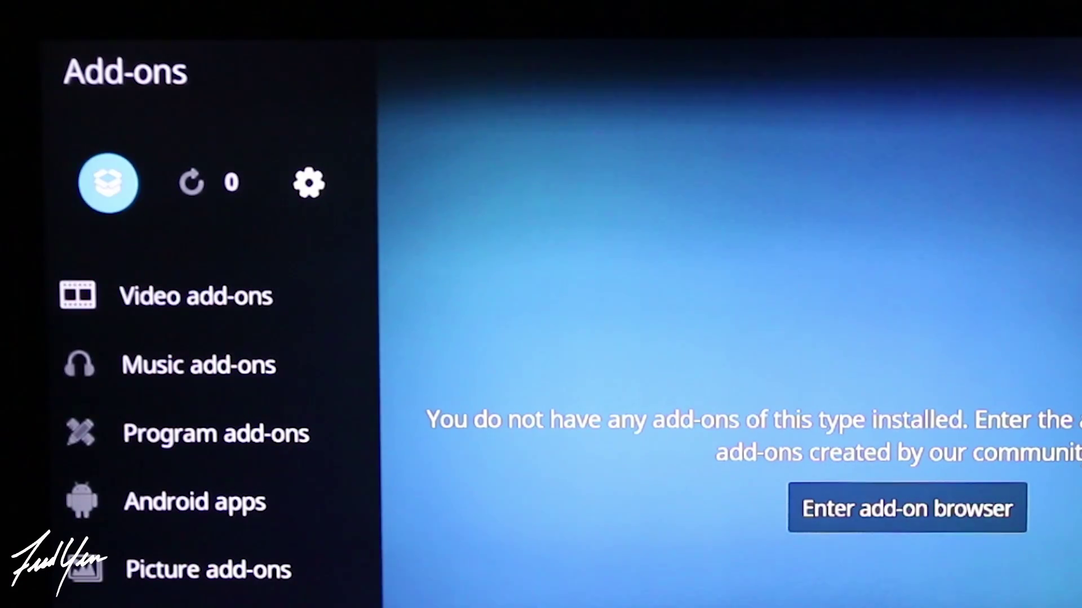
key(Return)
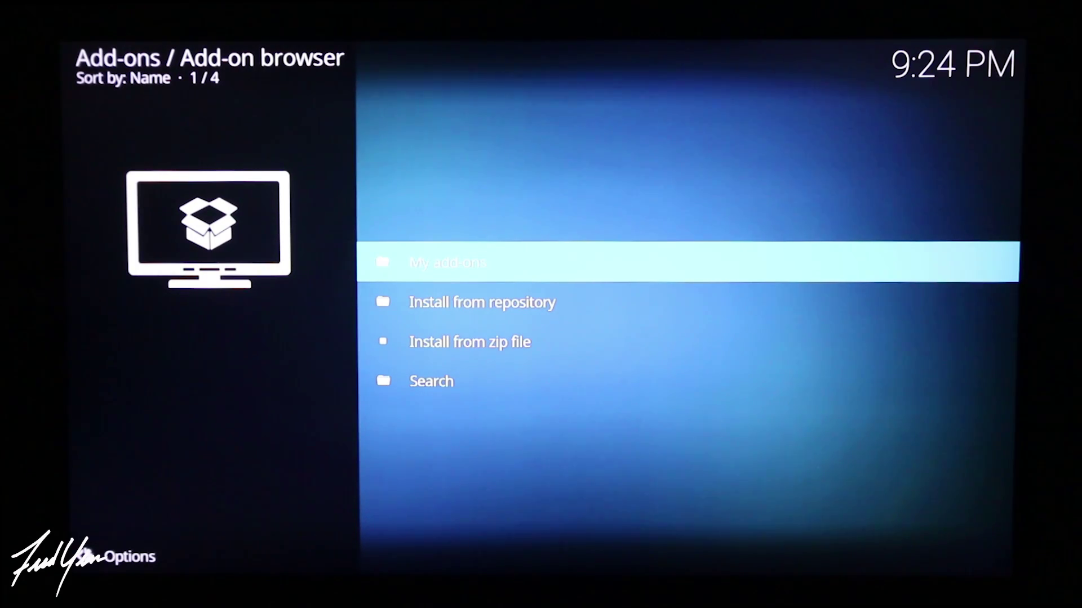
Enable Unknown sources in the add-on settings, accept the warning, and return to the Add-on browser
key(Down)
key(Down)
key(Return)
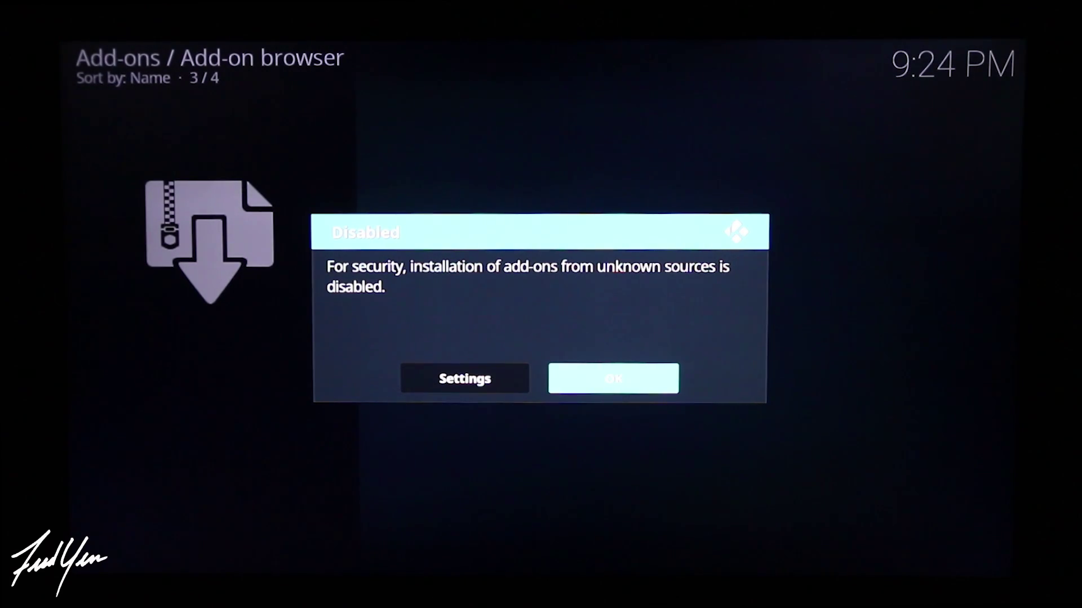
key(Left)
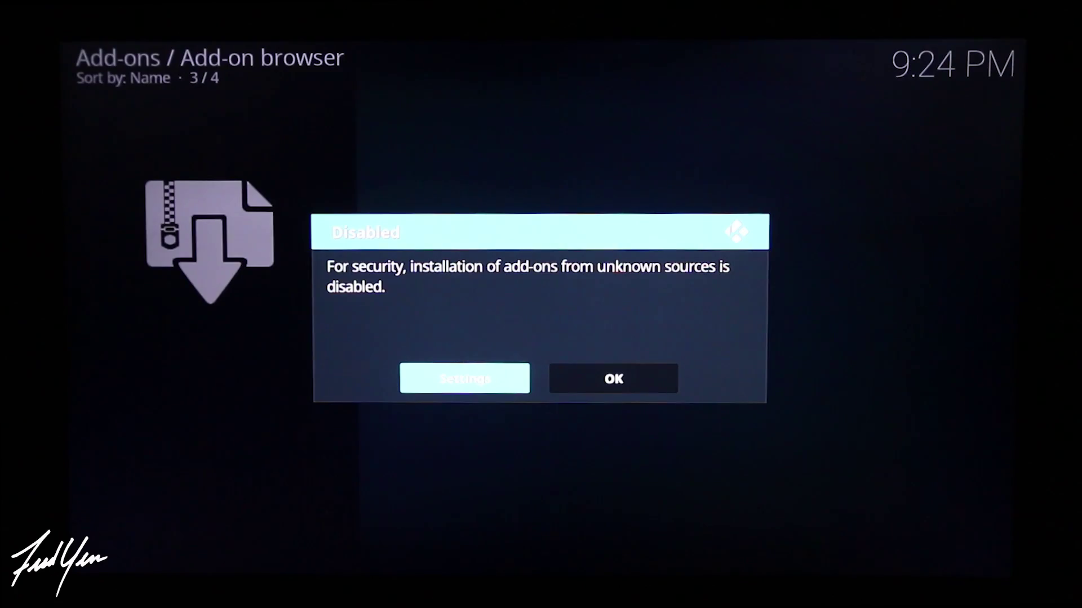
key(Return)
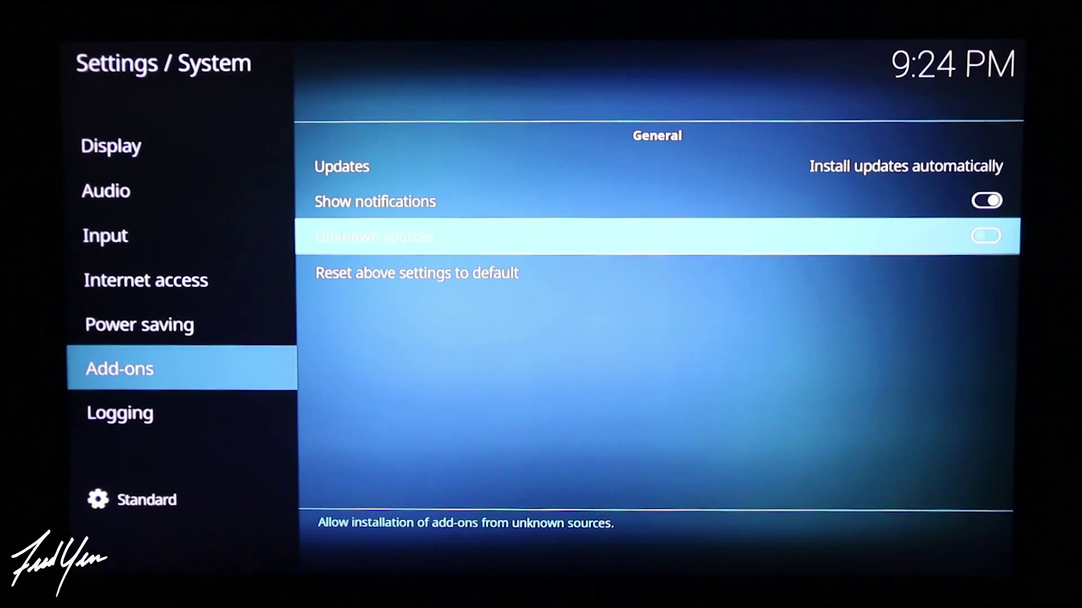
key(Return)
key(Left)
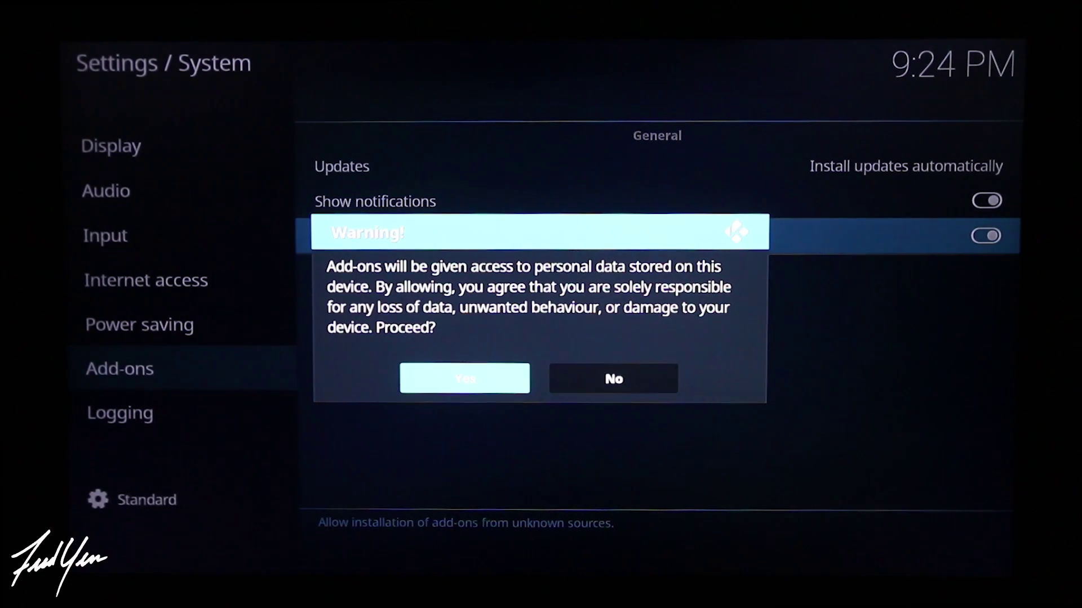
key(Return)
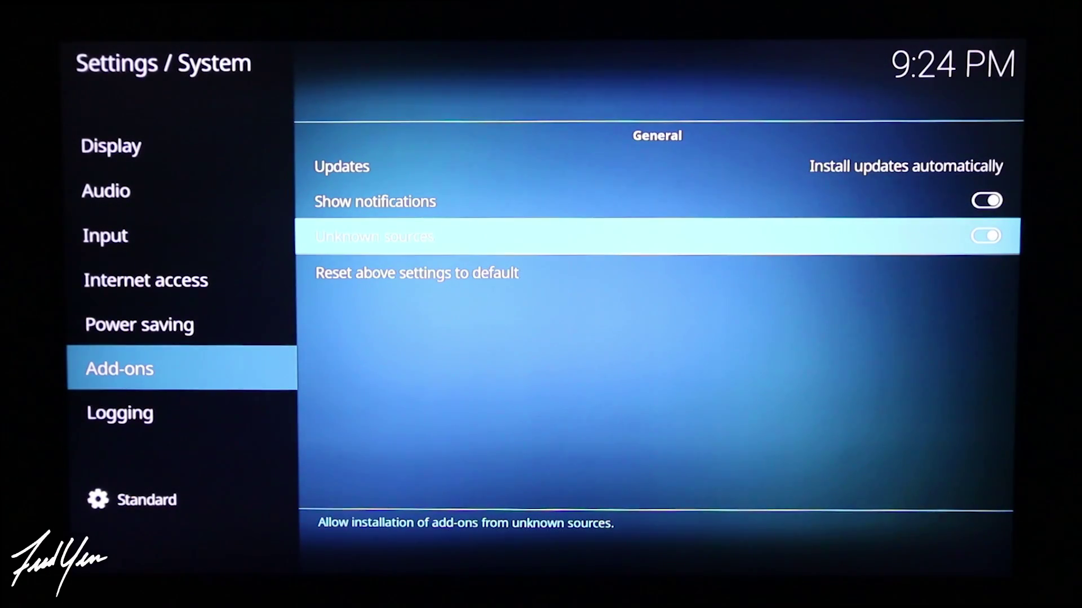
key(Escape)
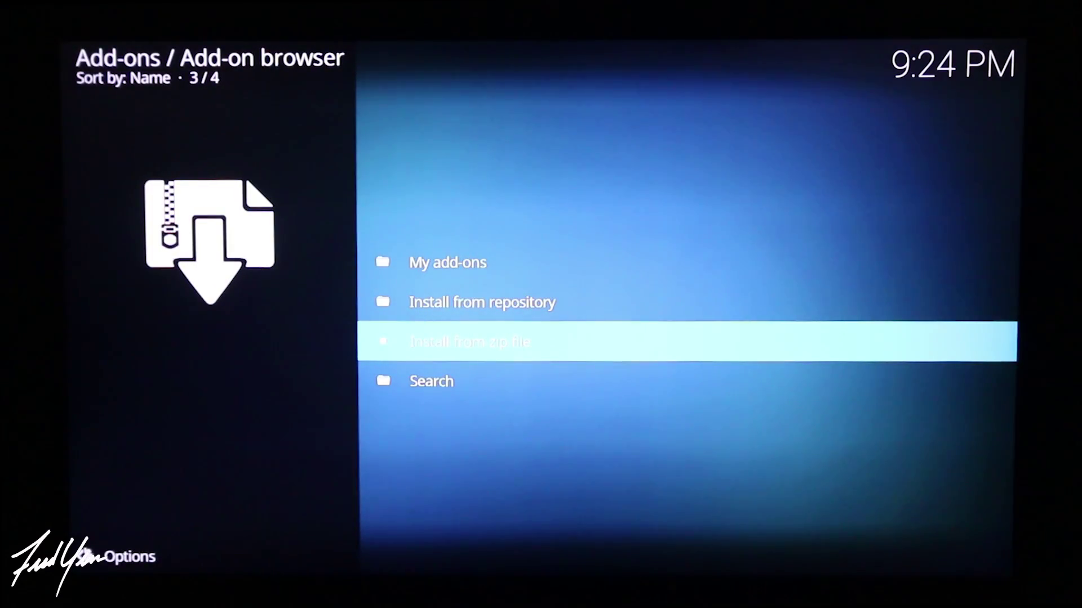
Install repository.SpinzTV-0.1.1.zip from the spinz source via Install from zip file
key(Return)
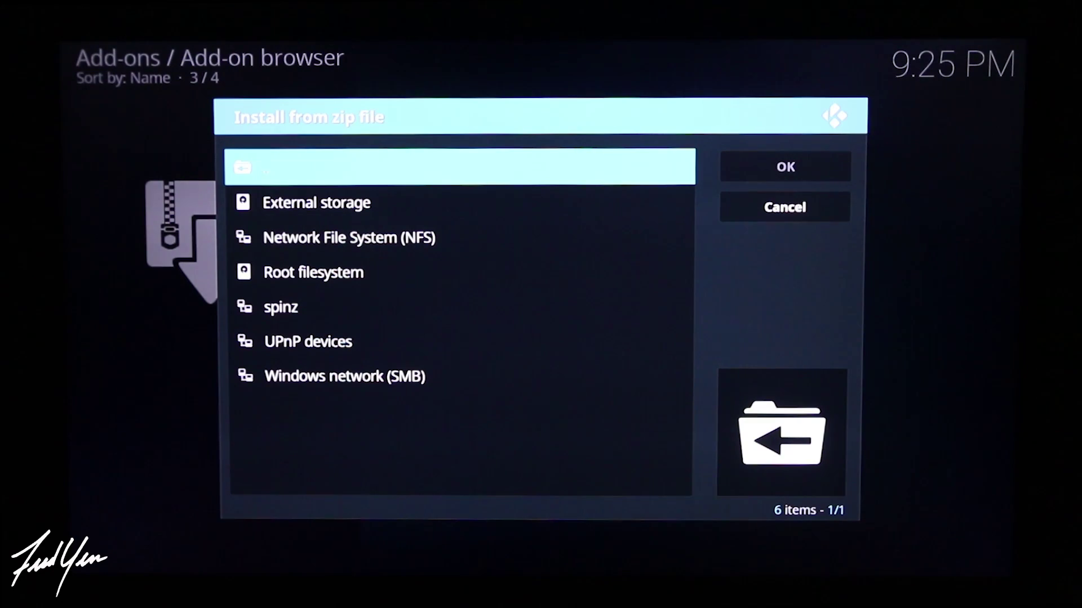
key(Down)
key(Down)
key(Down)
key(Down)
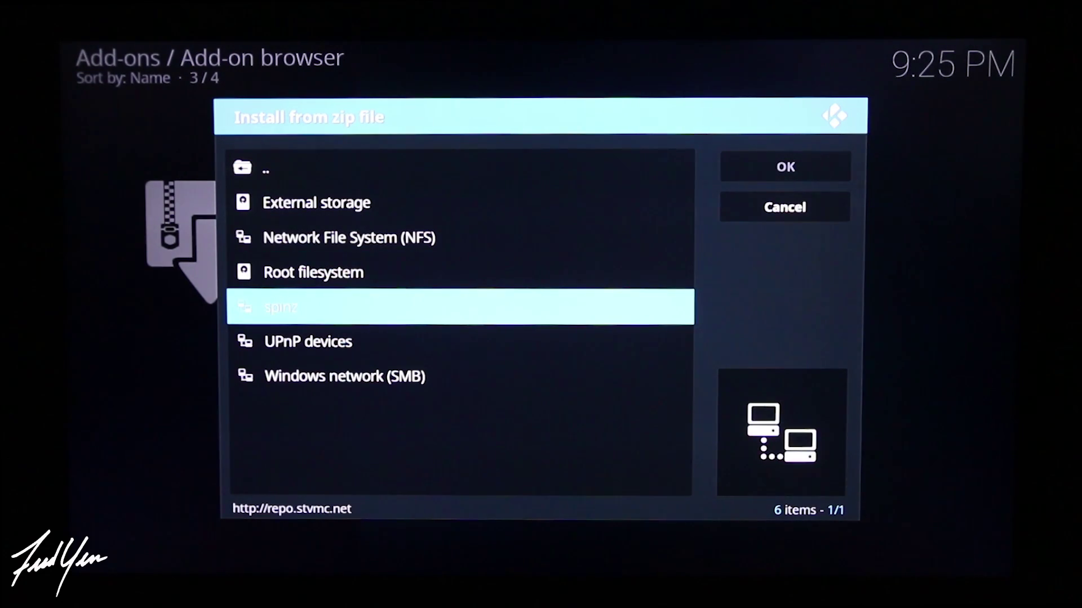
key(Return)
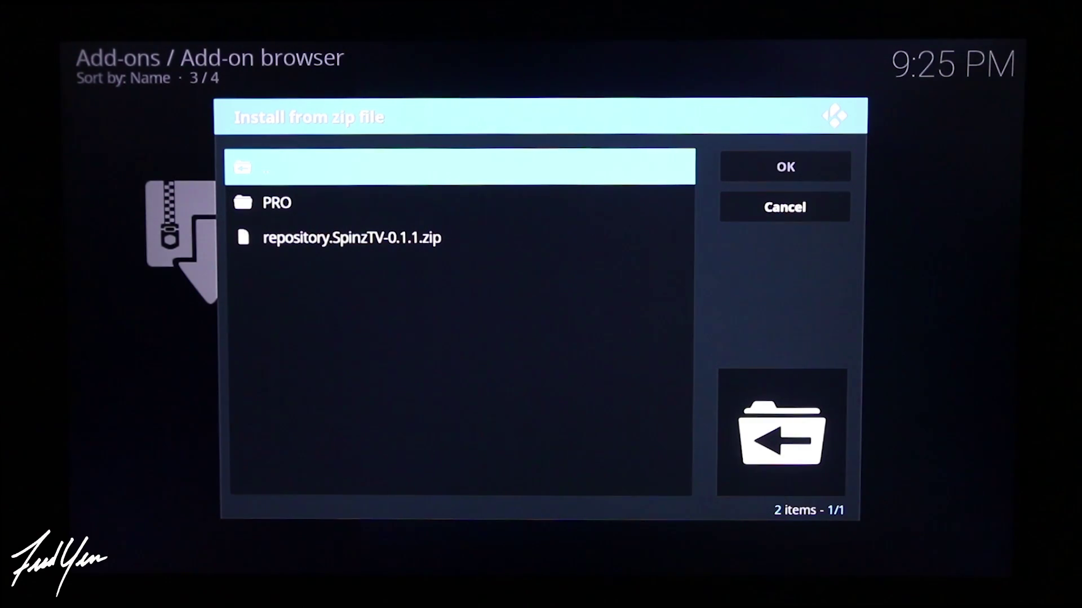
key(Down)
key(Down)
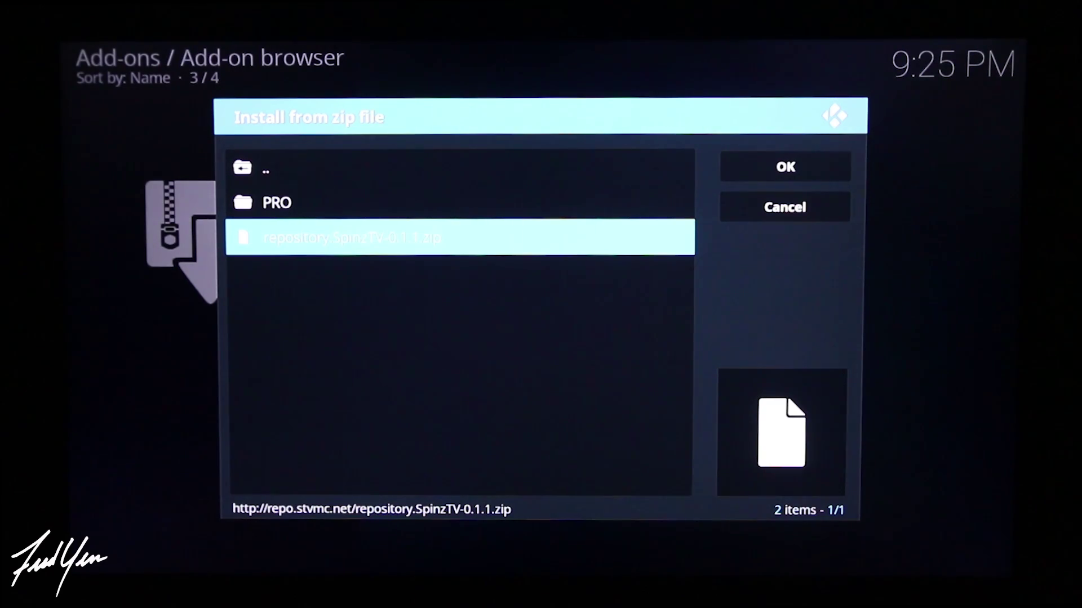
key(Return)
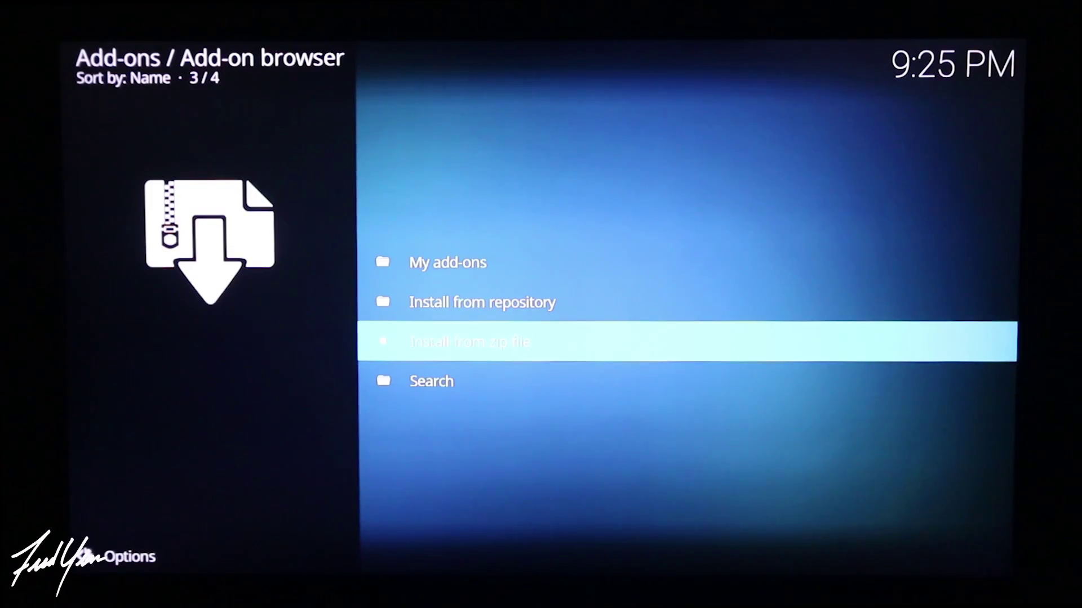
key(Up)
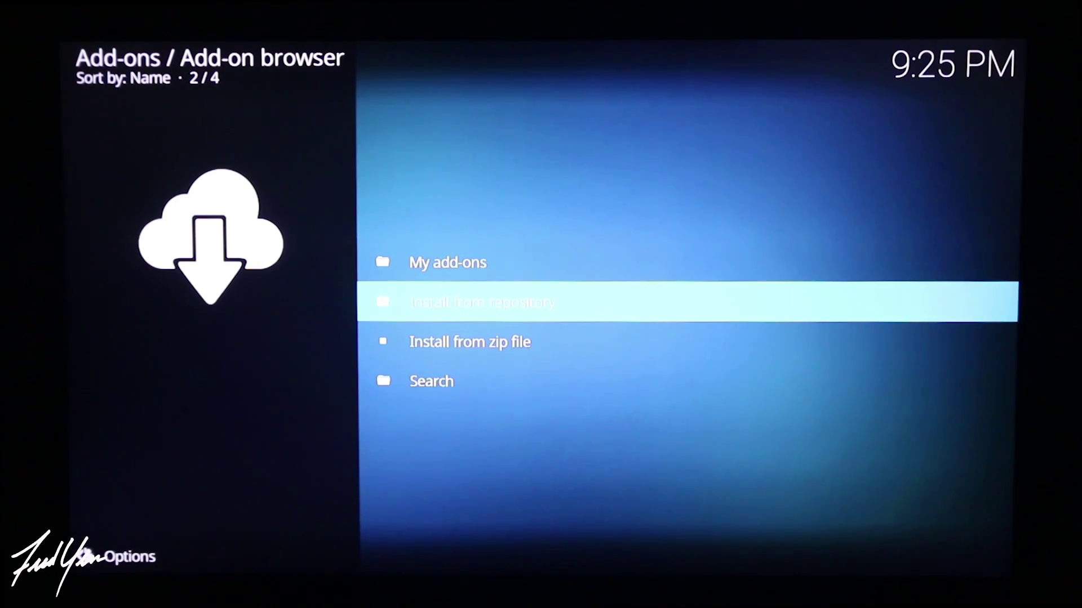
Install the SpinzTV add-on from the SpinzTV repository's Program add-ons category
key(Return)
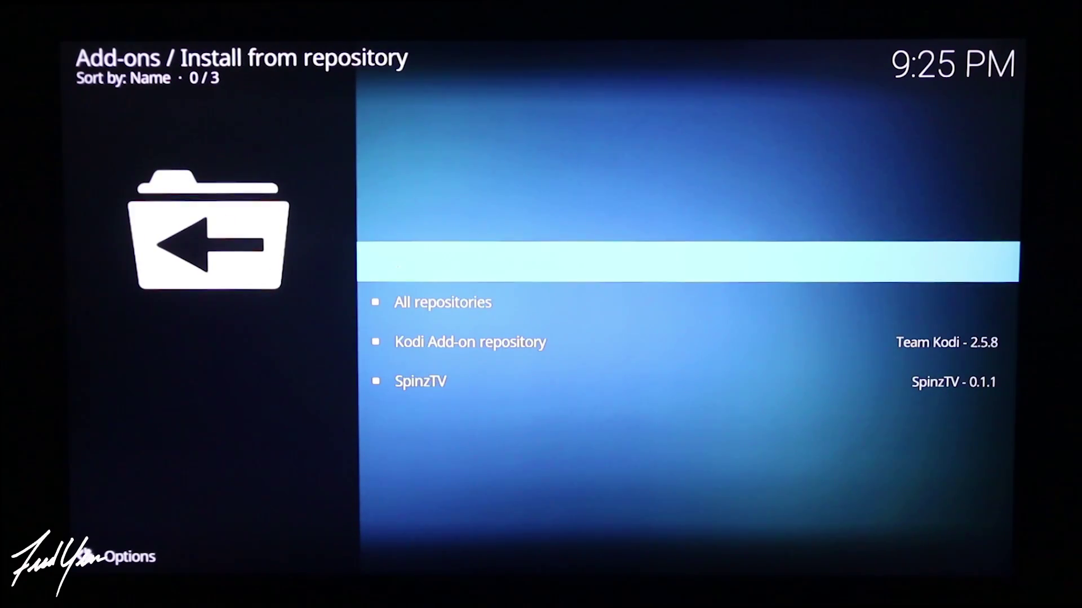
key(Down)
key(Down)
key(Down)
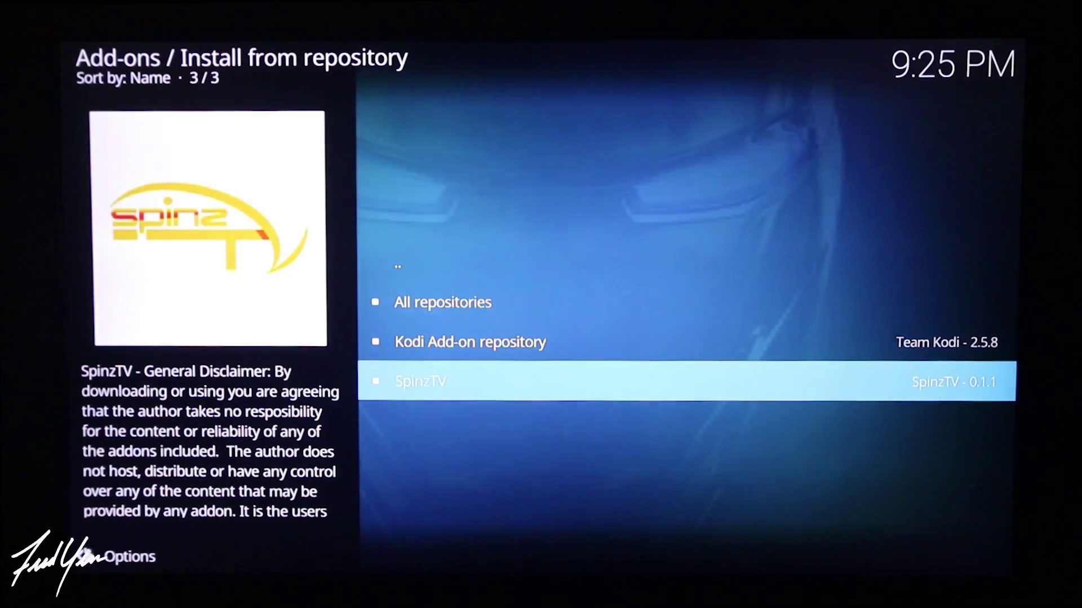
key(Return)
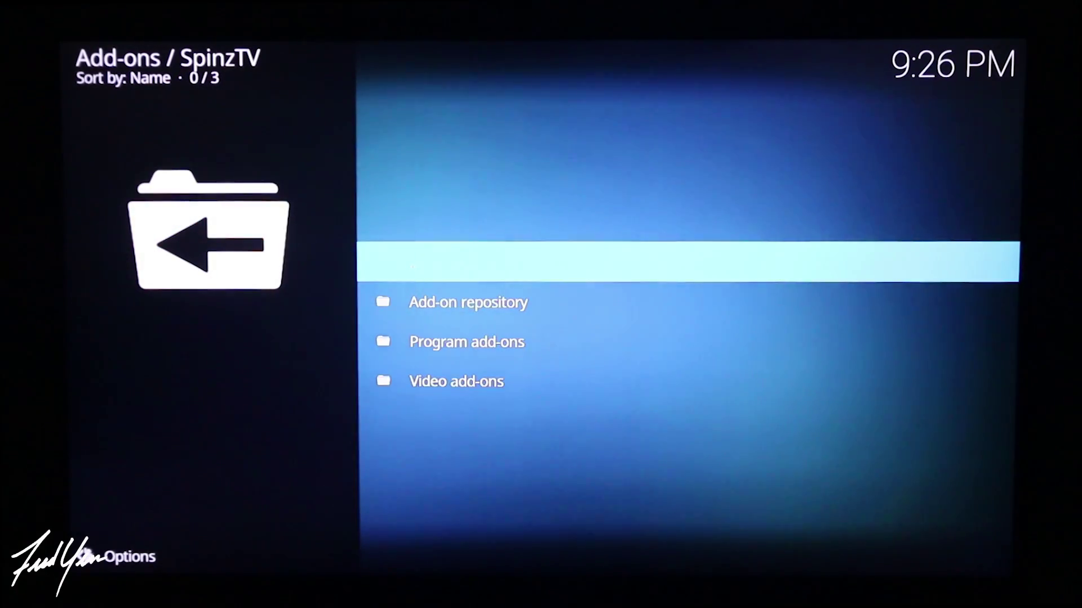
key(Down)
key(Down)
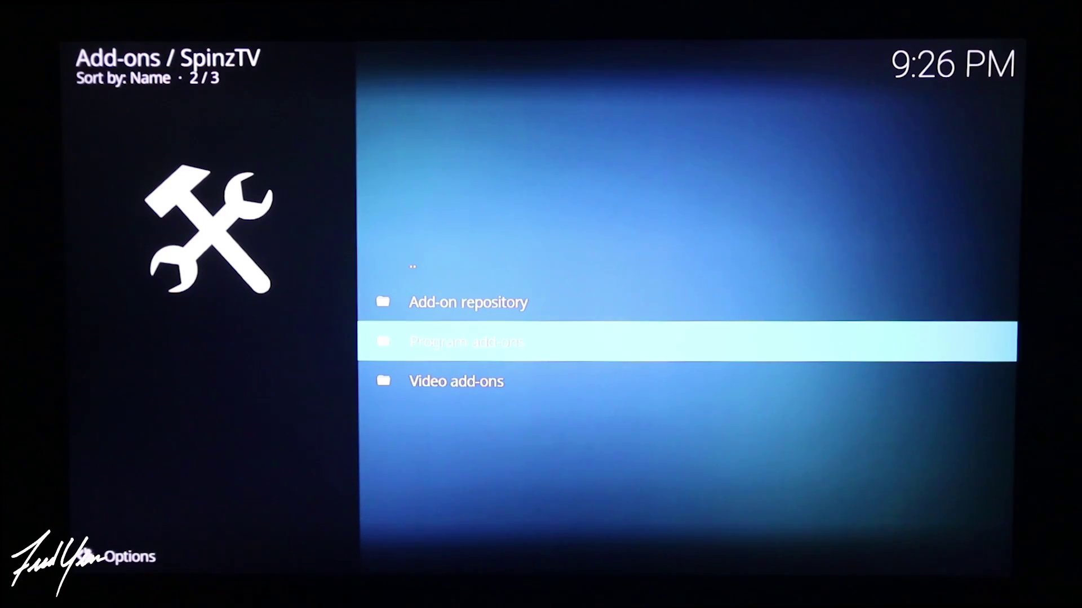
key(Return)
key(Down)
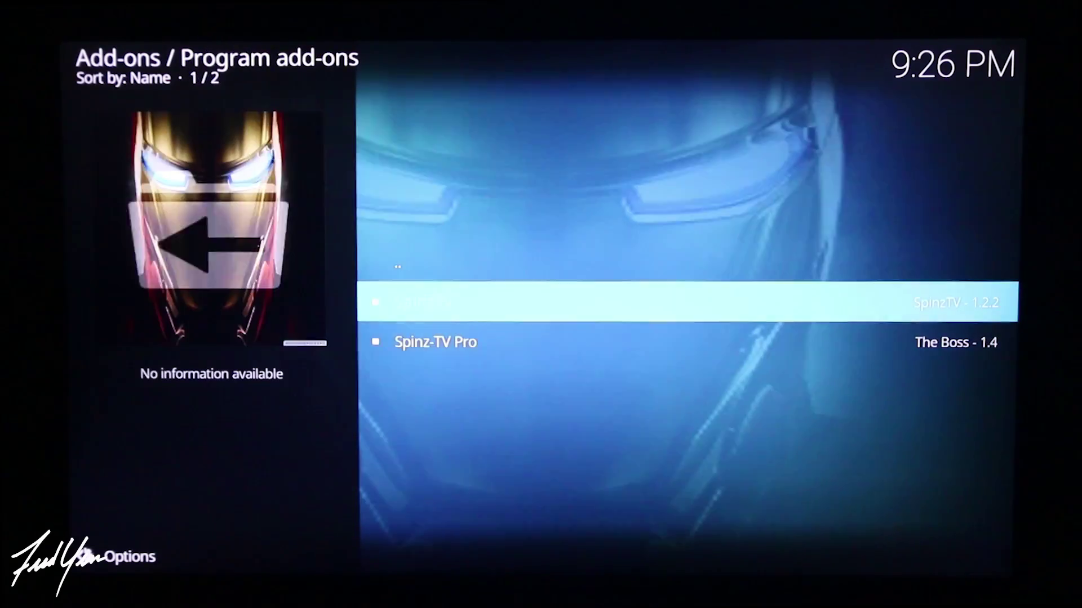
key(Return)
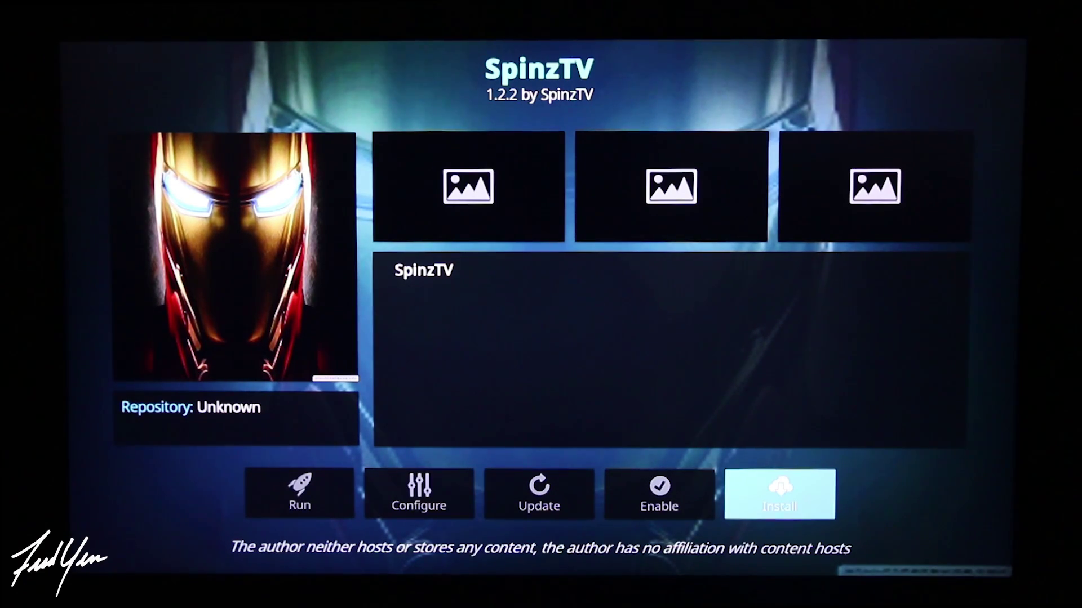
key(Return)
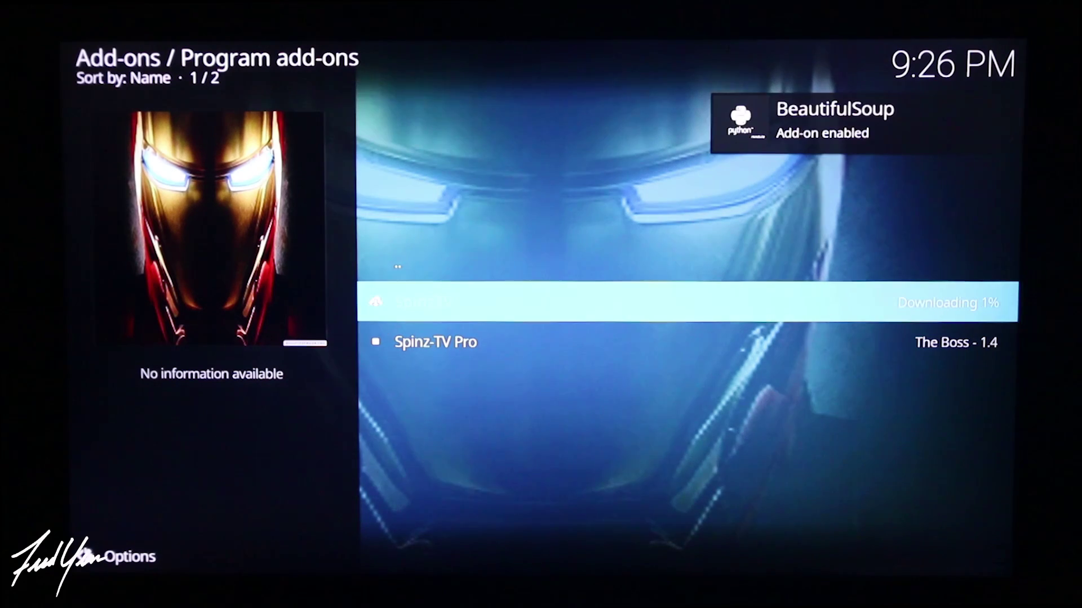